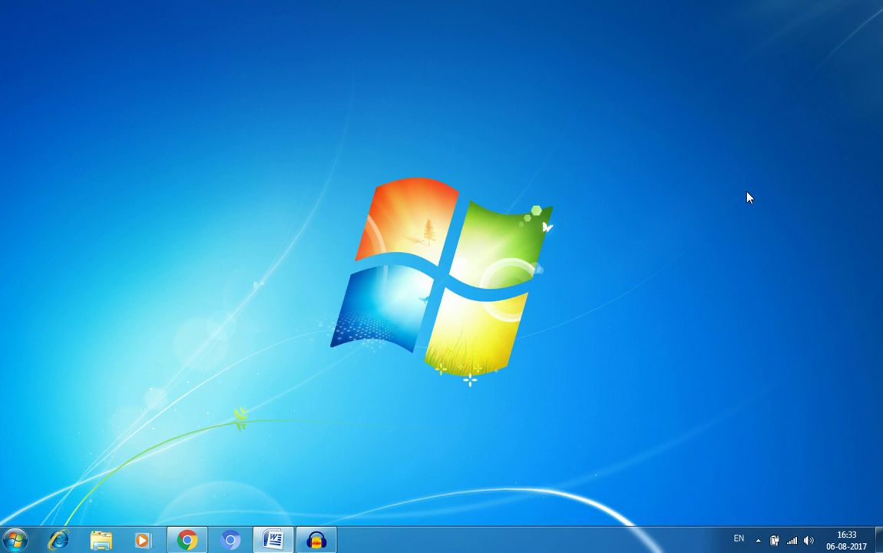
Switch to Microsoft Word and insert a table with 5 columns and 3 rows in the blank document.
{"action": "left_click", "coordinate": [272, 539]}
{"action": "left_click", "coordinate": [87, 25]}
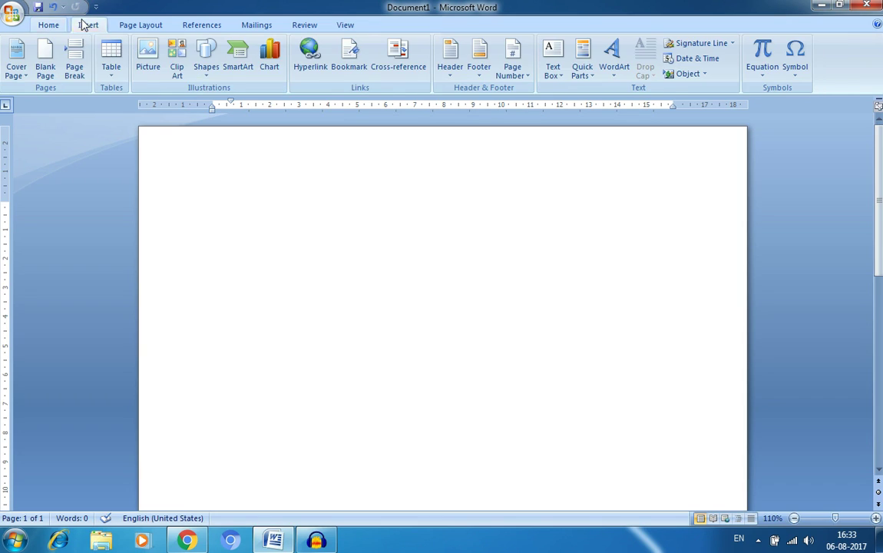
{"action": "left_click", "coordinate": [118, 76]}
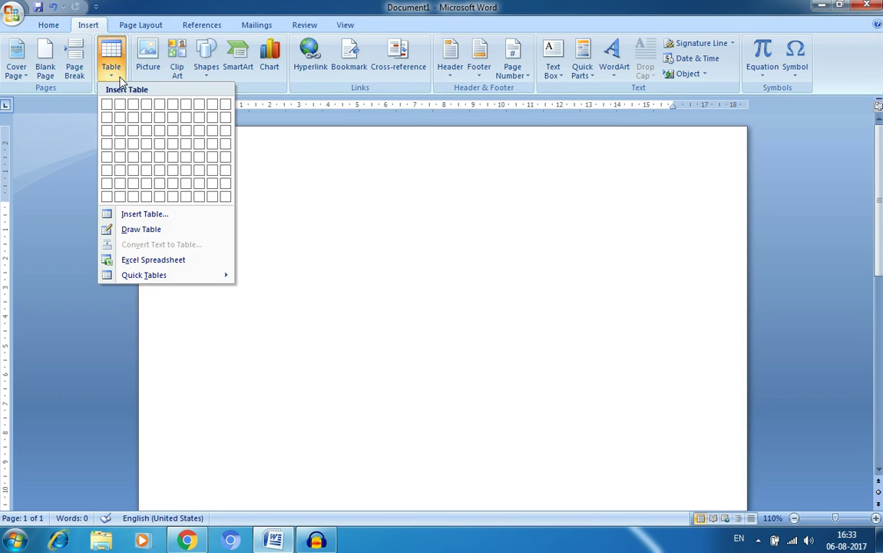
{"action": "left_click", "coordinate": [143, 217]}
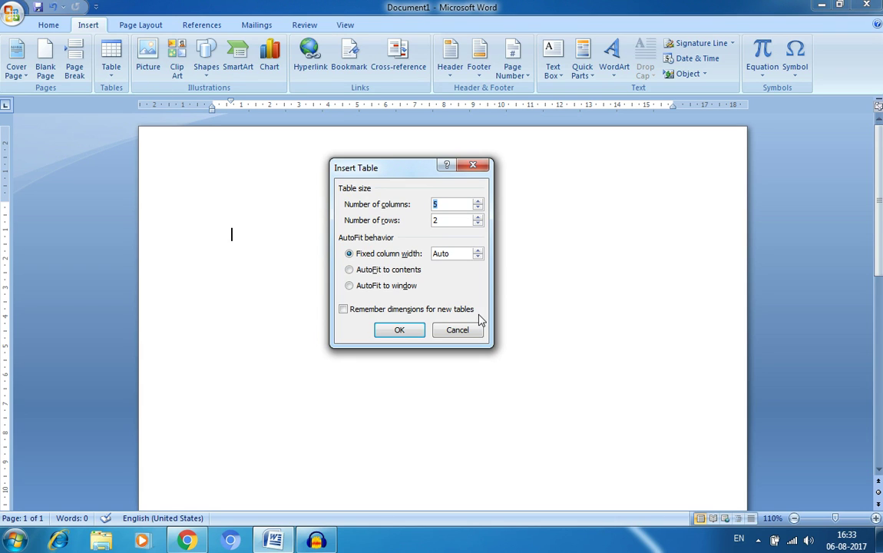
{"action": "left_click", "coordinate": [476, 217]}
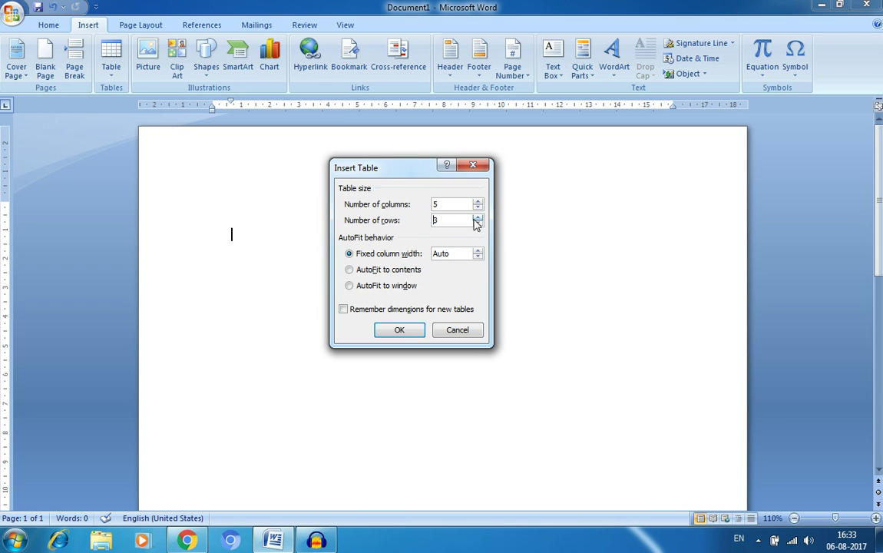
{"action": "left_click", "coordinate": [399, 330]}
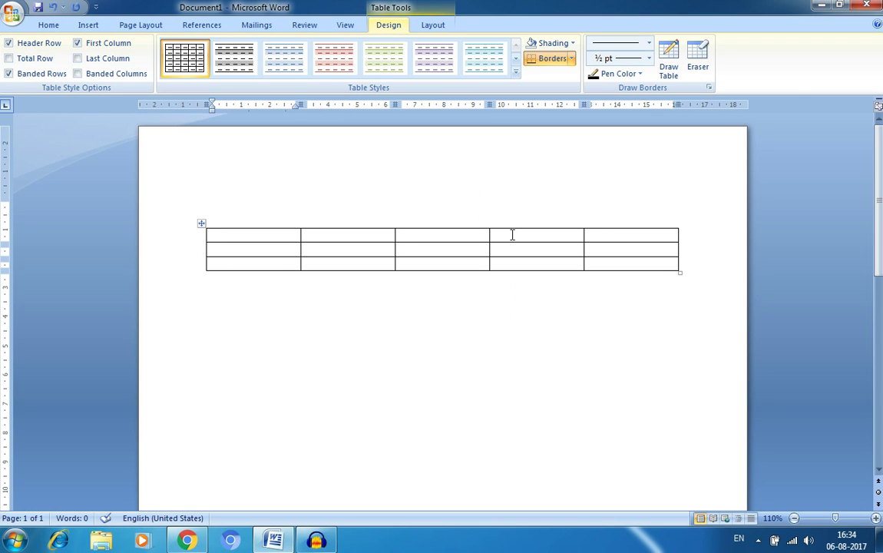
Delete the entire three-row table from the document.
{"action": "left_click", "coordinate": [201, 223]}
{"action": "left_click", "coordinate": [432, 25]}
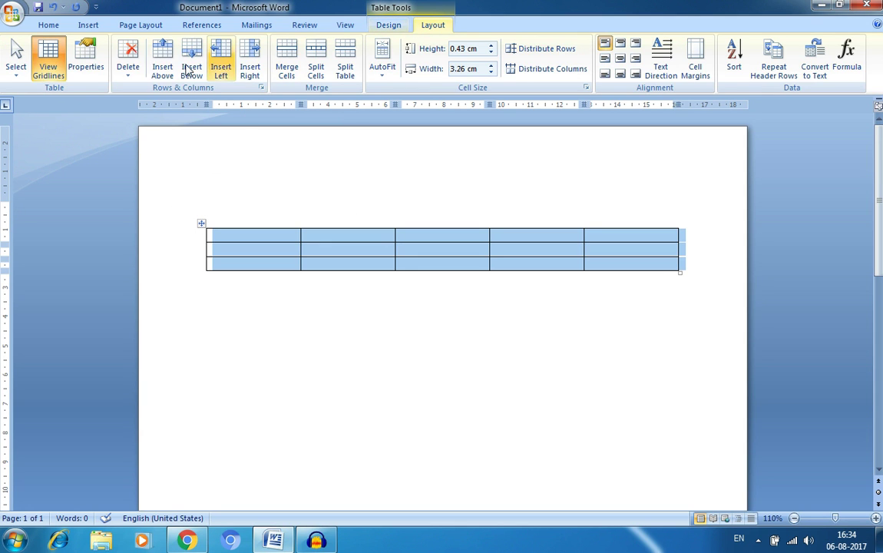
{"action": "left_click", "coordinate": [129, 63]}
{"action": "left_click", "coordinate": [157, 136]}
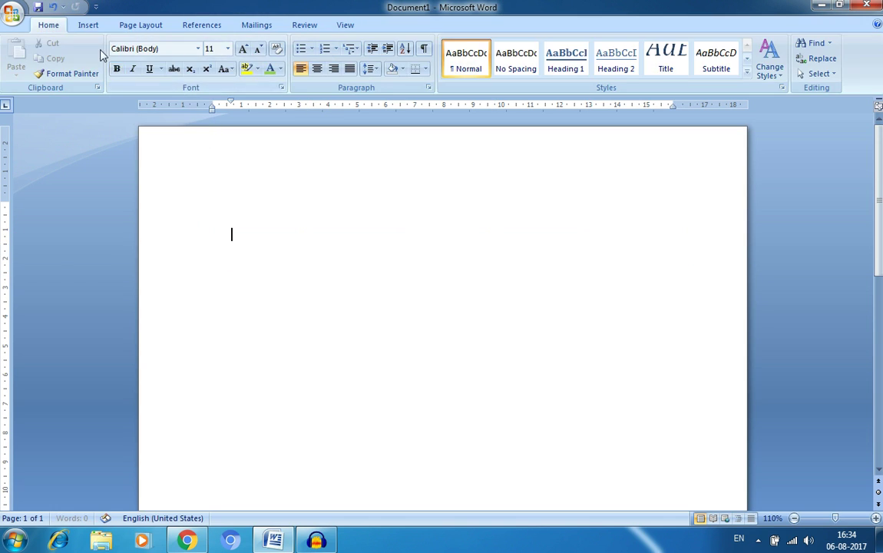
Insert a table with 5 columns and 2 rows, using a fixed column width of 1.1 cm.
{"action": "left_click", "coordinate": [88, 24]}
{"action": "left_click", "coordinate": [110, 62]}
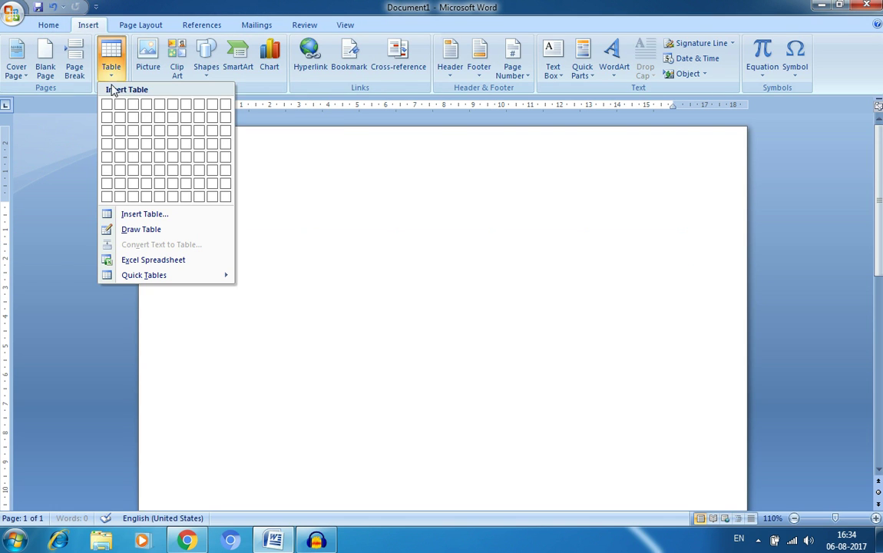
{"action": "left_click", "coordinate": [146, 214]}
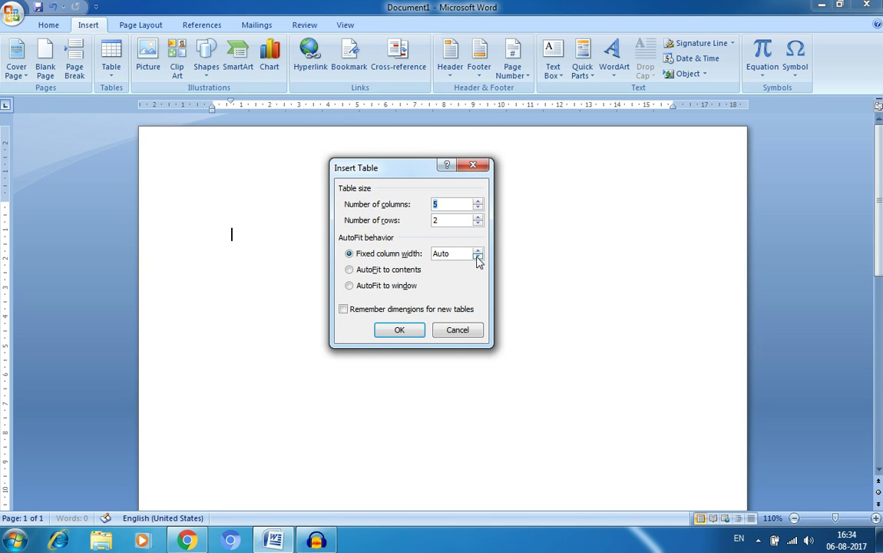
{"action": "left_click", "coordinate": [477, 251]}
{"action": "left_click", "coordinate": [403, 329]}
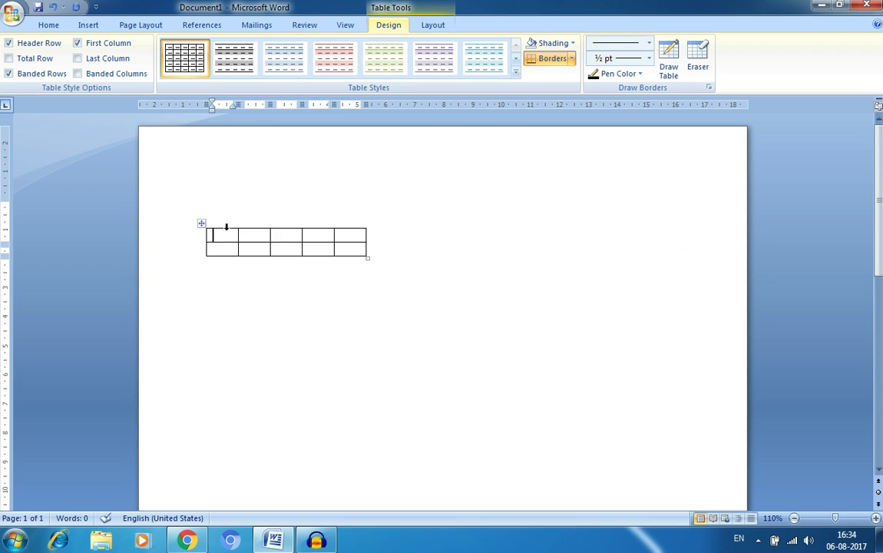
Delete the whole narrow-column table from the document.
{"action": "left_click", "coordinate": [200, 224]}
{"action": "left_click", "coordinate": [422, 26]}
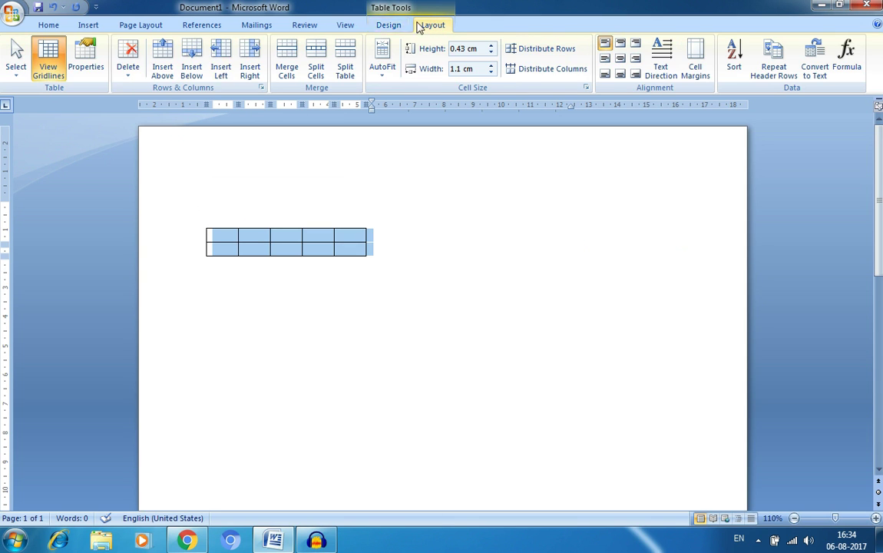
{"action": "left_click", "coordinate": [127, 73]}
{"action": "left_click", "coordinate": [148, 136]}
Insert a table with 5 columns and 2 rows, keeping the fixed column width on Auto.
{"action": "left_click", "coordinate": [89, 25]}
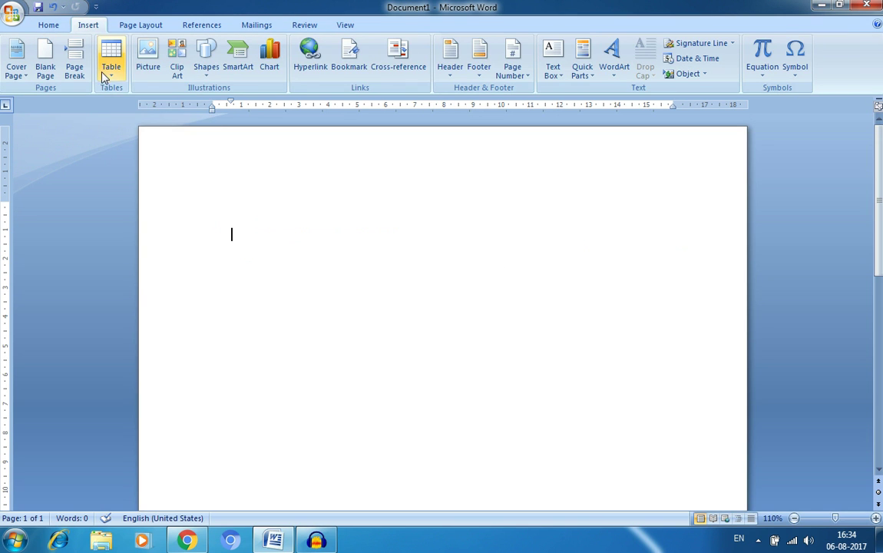
{"action": "left_click", "coordinate": [107, 73]}
{"action": "left_click", "coordinate": [136, 213]}
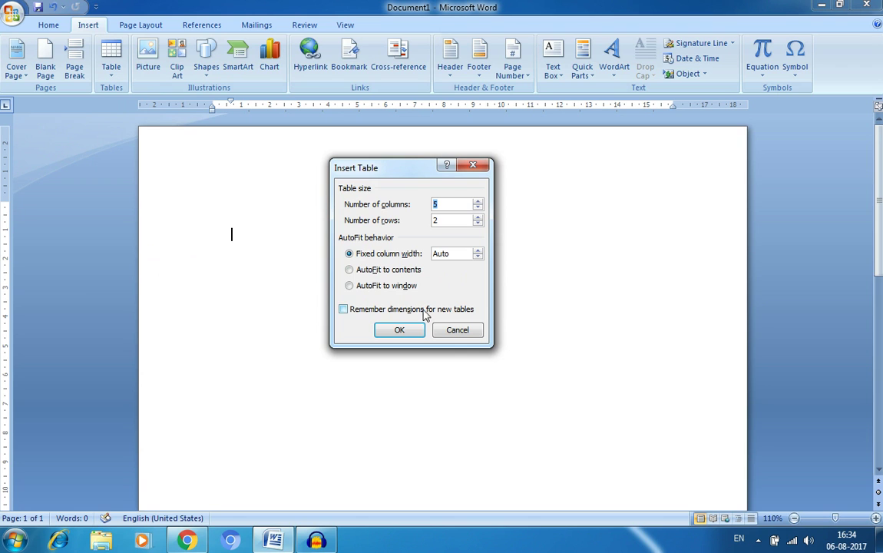
{"action": "left_click", "coordinate": [399, 329]}
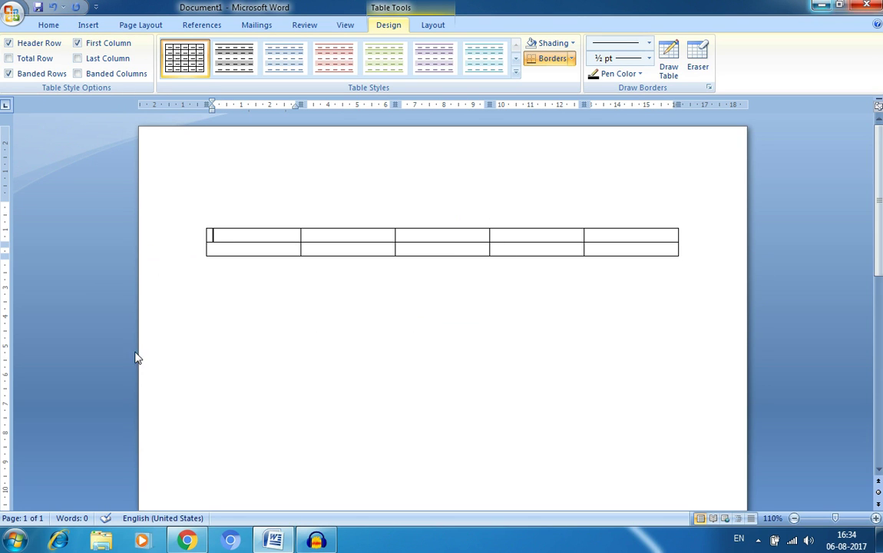
With the whole table selected, insert five columns to the right twice, and delete the table.
{"action": "left_click", "coordinate": [201, 226]}
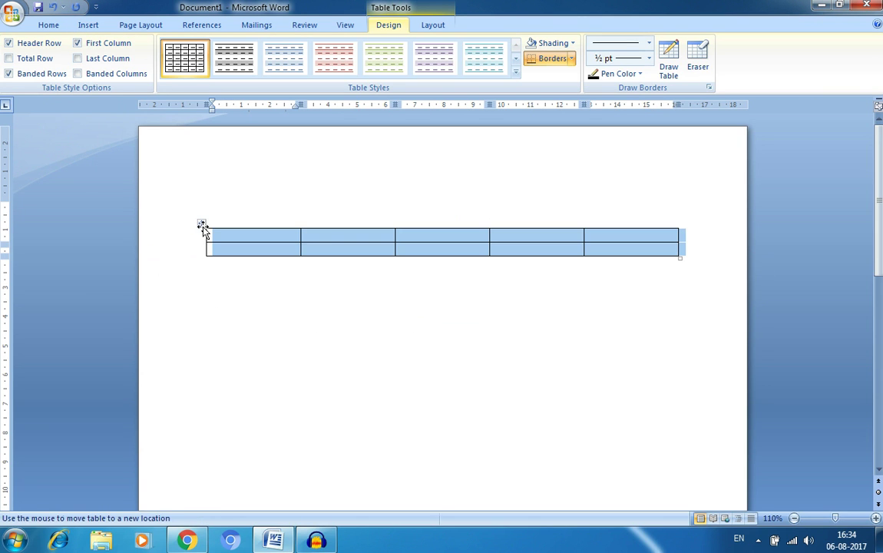
{"action": "left_click", "coordinate": [434, 25]}
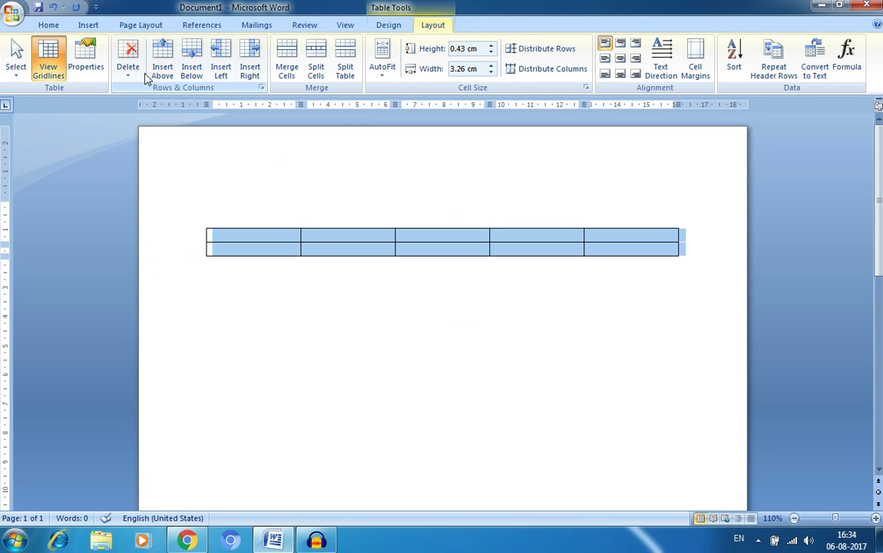
{"action": "left_click", "coordinate": [250, 62]}
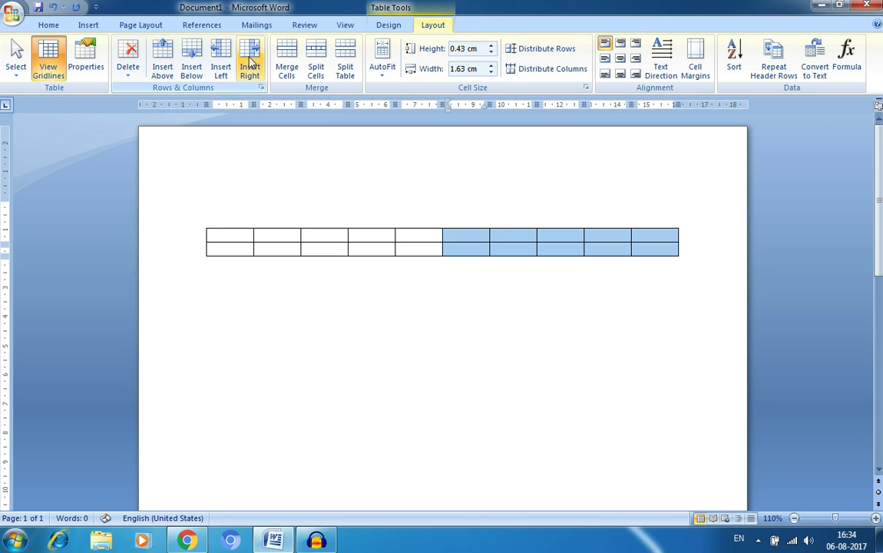
{"action": "left_click", "coordinate": [250, 62]}
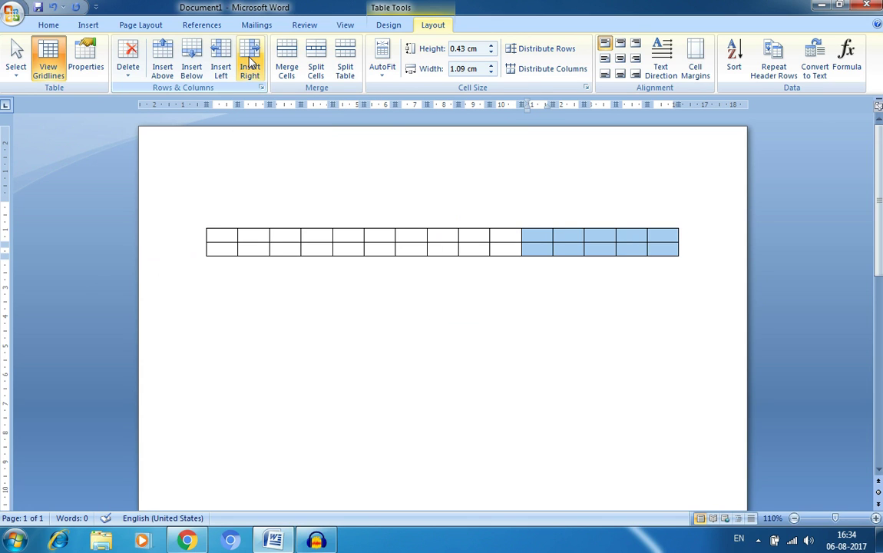
{"action": "left_click", "coordinate": [129, 66]}
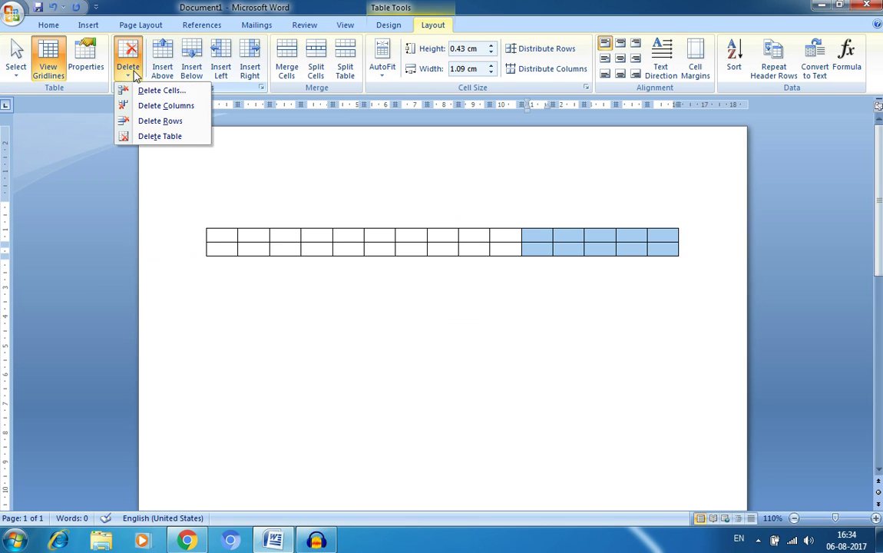
{"action": "left_click", "coordinate": [157, 137]}
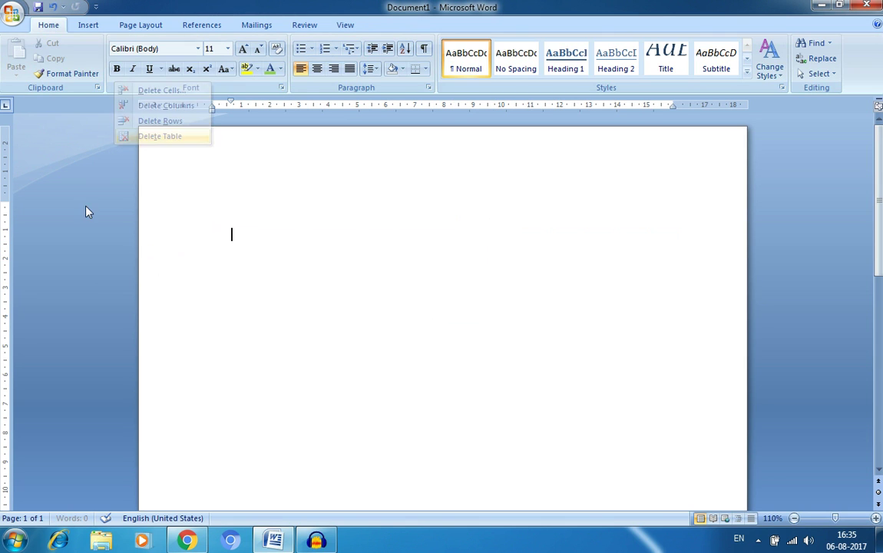
Insert a new table with 5 columns and 2 rows and automatic column width.
{"action": "left_click", "coordinate": [89, 25]}
{"action": "left_click", "coordinate": [111, 69]}
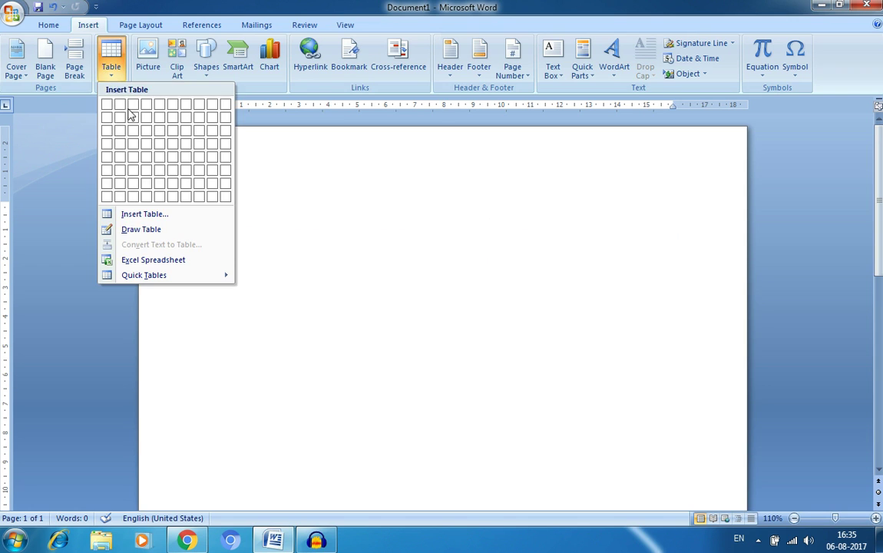
{"action": "left_click", "coordinate": [142, 214]}
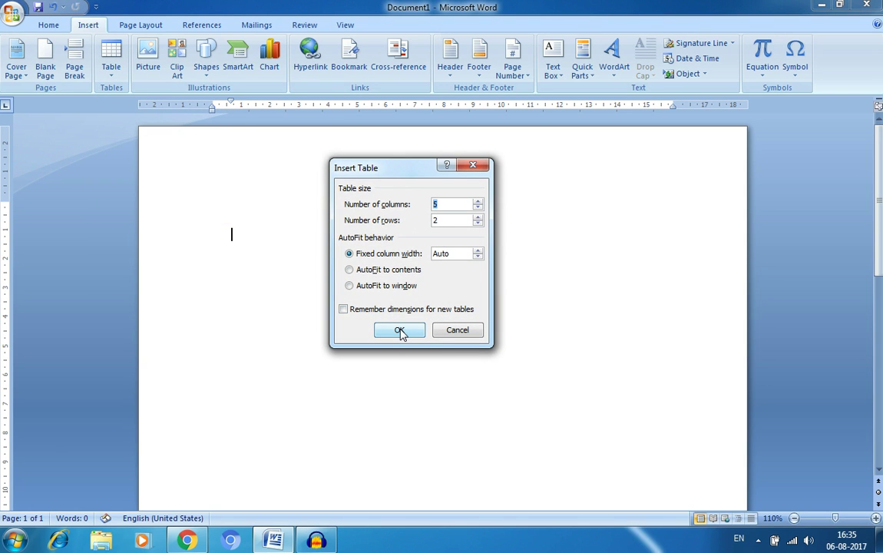
{"action": "left_click", "coordinate": [399, 331]}
{"action": "left_click", "coordinate": [201, 223]}
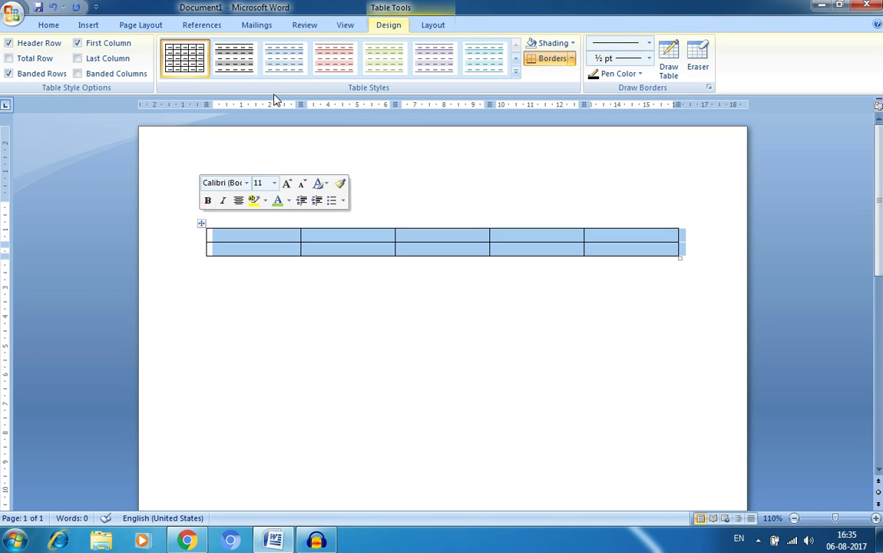
{"action": "left_click", "coordinate": [432, 24]}
{"action": "left_click", "coordinate": [607, 284]}
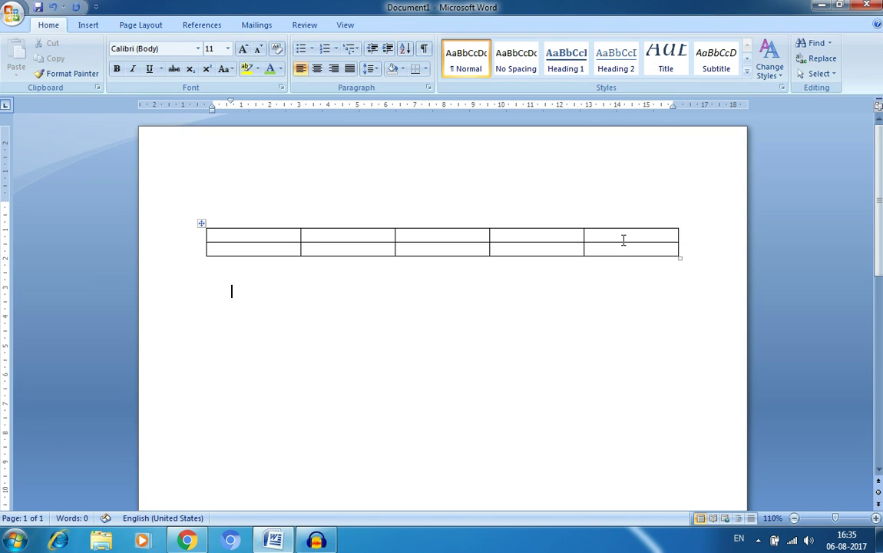
Insert three single columns to the right of the table's last column.
{"action": "left_click", "coordinate": [624, 240]}
{"action": "left_click", "coordinate": [621, 227]}
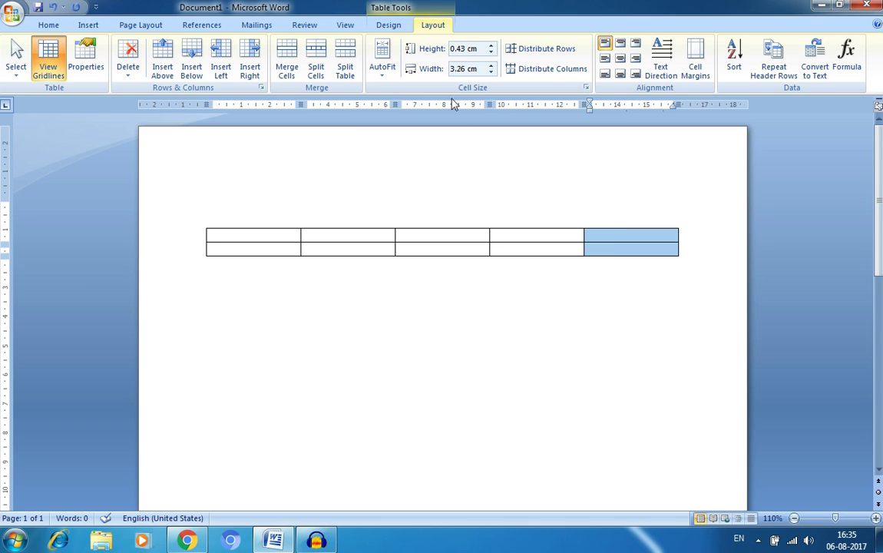
{"action": "left_click", "coordinate": [249, 60]}
{"action": "left_click", "coordinate": [248, 59]}
{"action": "left_click", "coordinate": [248, 59]}
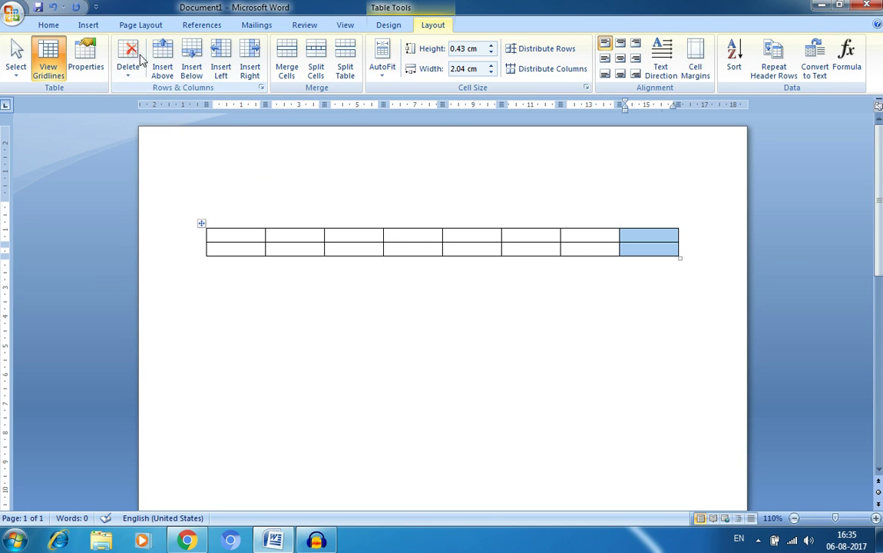
Set the preferred width of all the table's columns to 3.5 cm in the table properties.
{"action": "left_click", "coordinate": [201, 224]}
{"action": "left_click", "coordinate": [98, 67]}
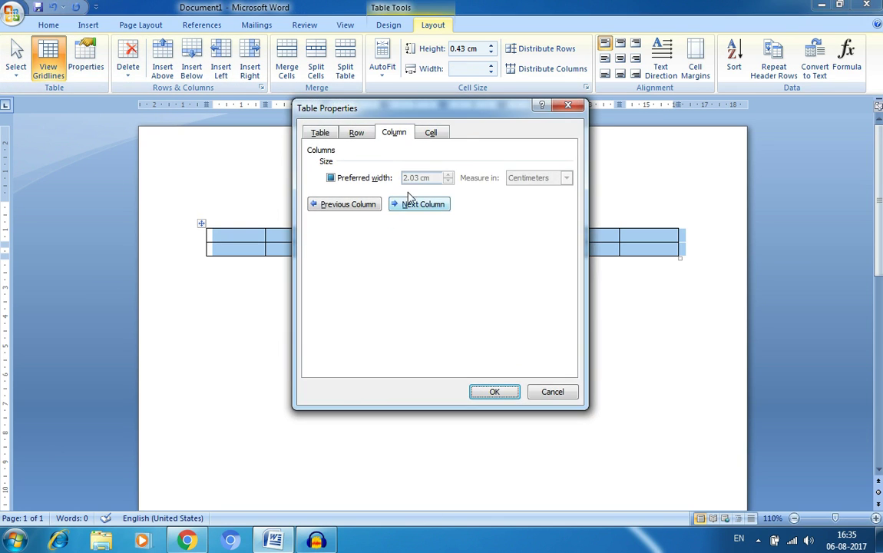
{"action": "left_click", "coordinate": [330, 178]}
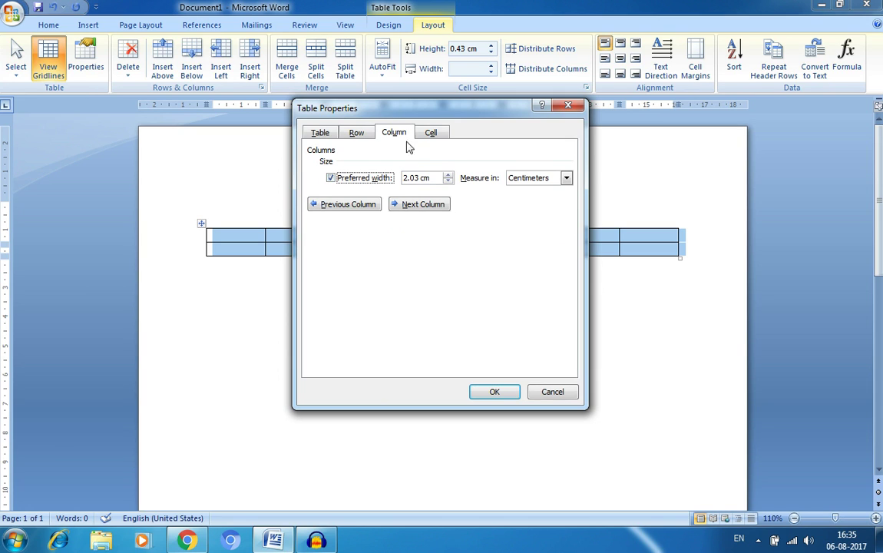
{"action": "left_click", "coordinate": [447, 175]}
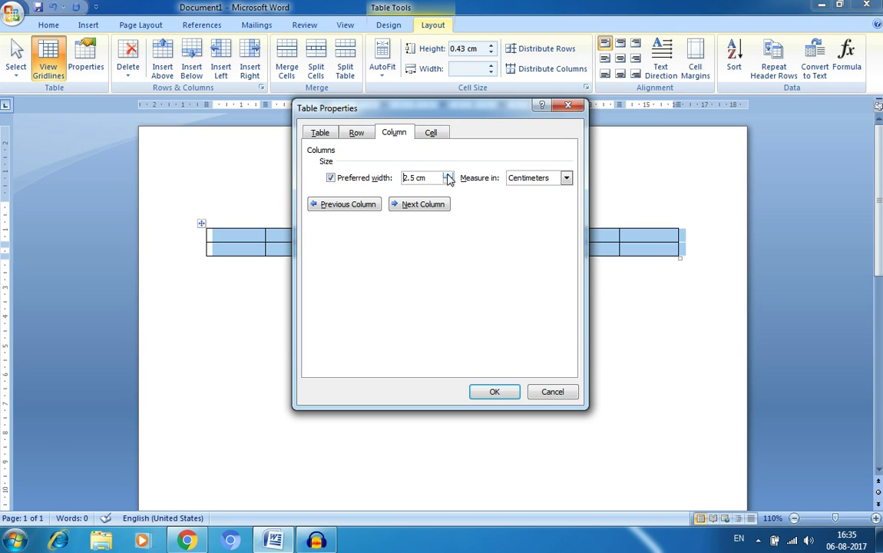
{"action": "left_click", "coordinate": [448, 175]}
{"action": "left_click", "coordinate": [448, 175]}
{"action": "left_click", "coordinate": [496, 390]}
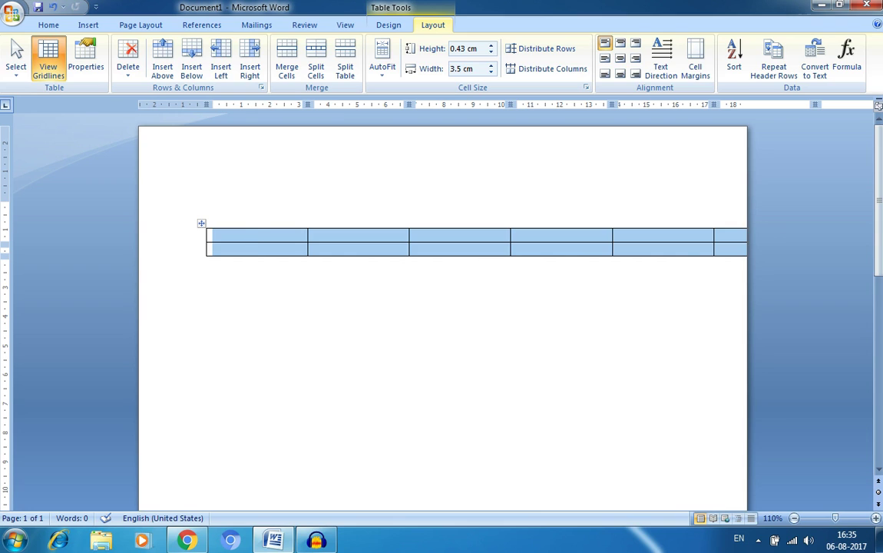
Fill the table's first cell with the unbroken sample text "SASADASDJASFASJFASKFASKFASFSFASKFASFASKHFASKFHASFASF".
{"action": "left_click", "coordinate": [249, 235]}
{"action": "type", "text": "SASA"}
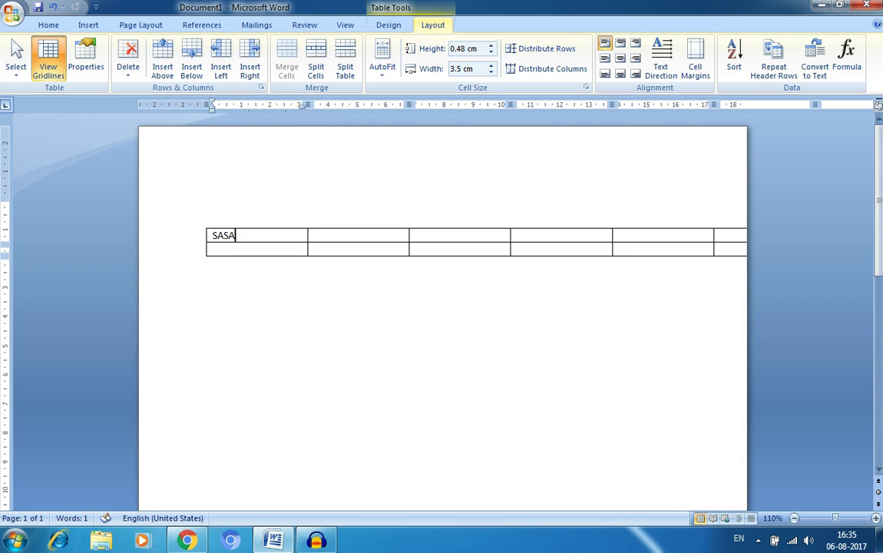
{"action": "type", "text": "DASDJASFASJFASKFASKFASFSFASKFASFASKHFASKFHASFASF"}
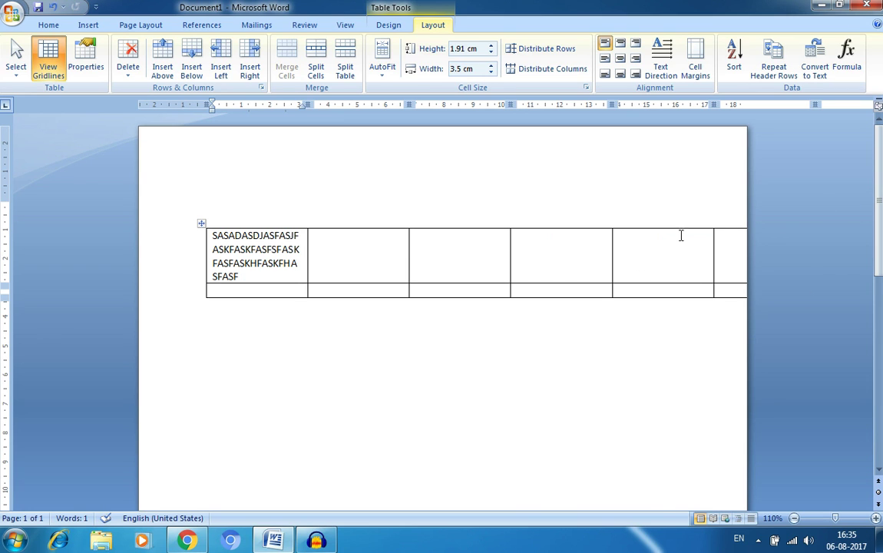
Insert a new table with 5 columns and 2 rows, set to AutoFit to window, below the existing table.
{"action": "left_click", "coordinate": [231, 315]}
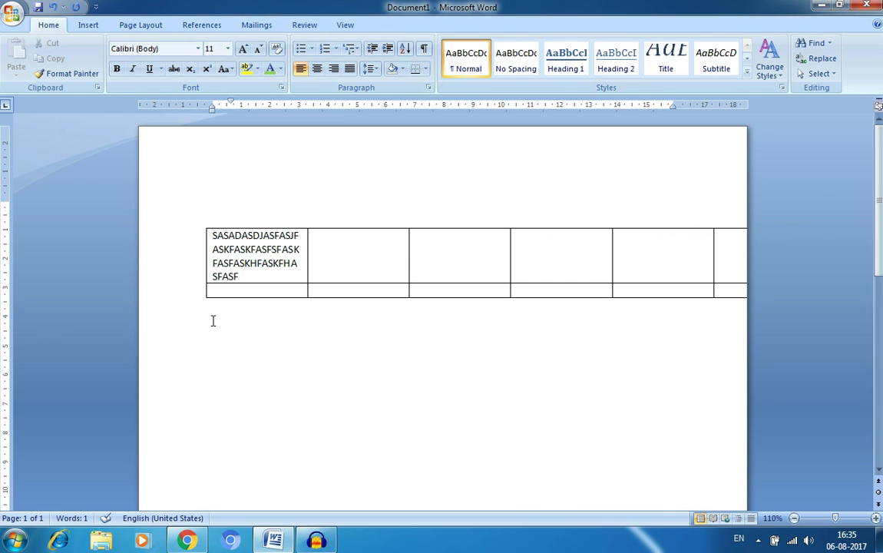
{"action": "left_click", "coordinate": [91, 24]}
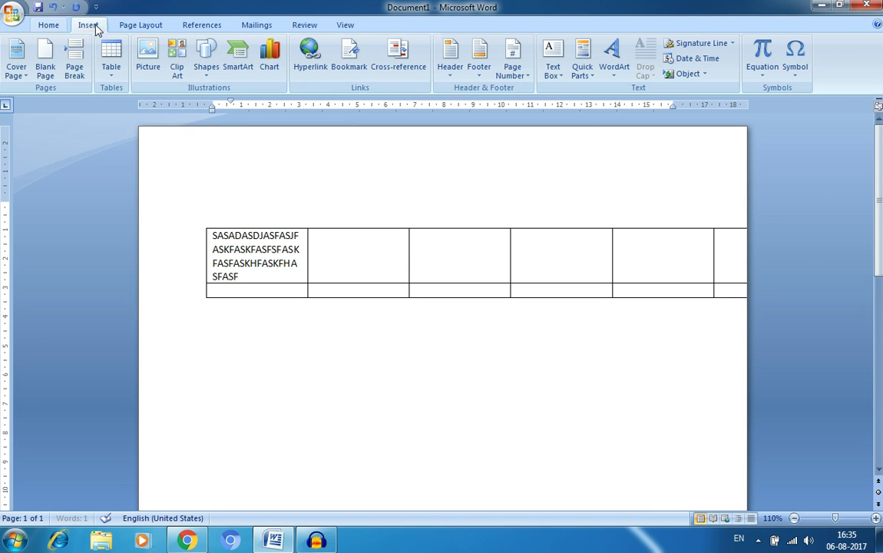
{"action": "left_click", "coordinate": [112, 69]}
{"action": "left_click", "coordinate": [144, 213]}
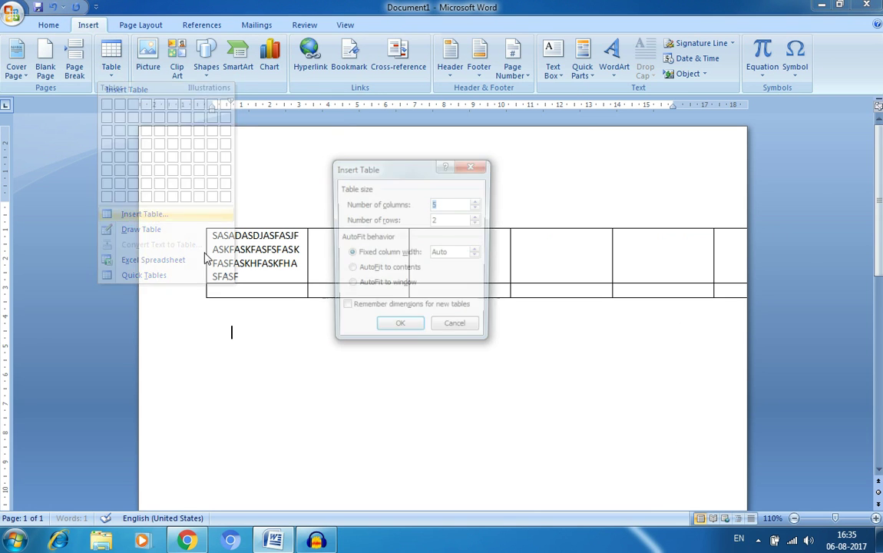
{"action": "left_click", "coordinate": [395, 289]}
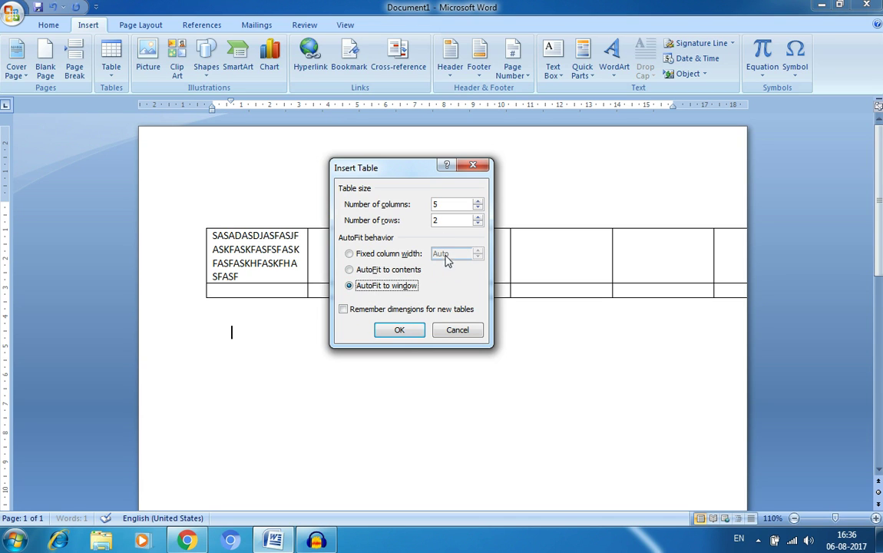
{"action": "left_click", "coordinate": [401, 331]}
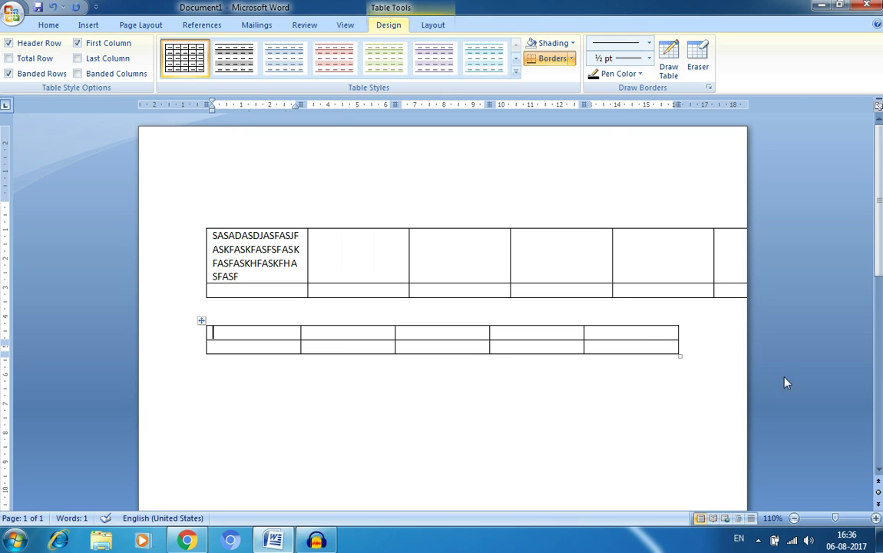
Insert seven columns to the right of the last column in the window-fitted table.
{"action": "left_click", "coordinate": [631, 321]}
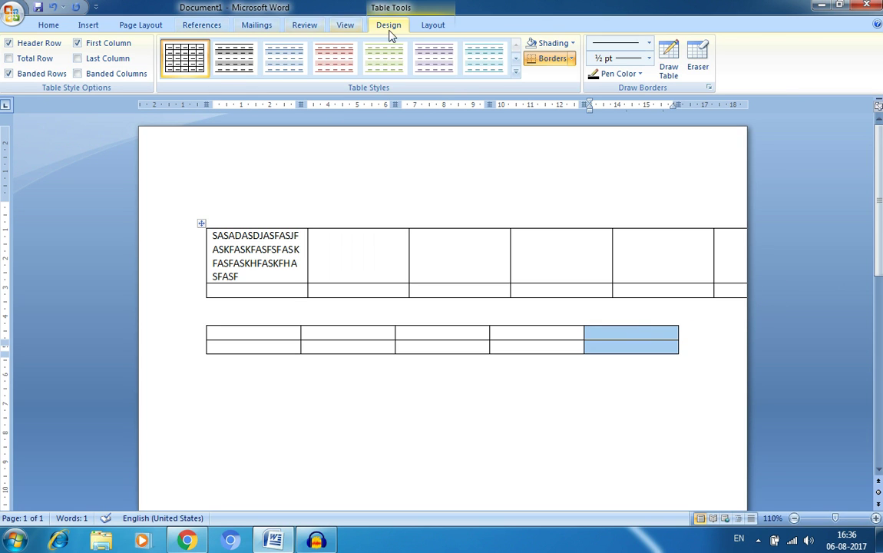
{"action": "left_click", "coordinate": [432, 24]}
{"action": "left_click", "coordinate": [249, 69]}
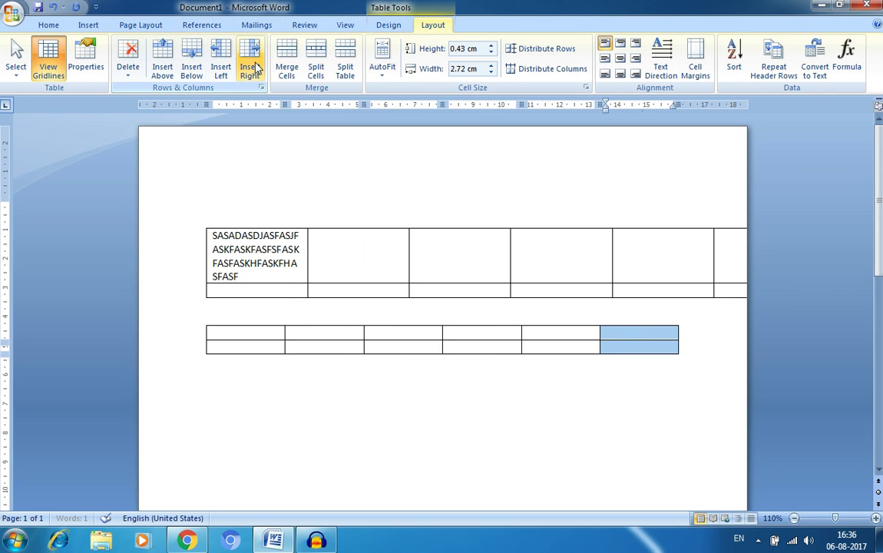
{"action": "left_click", "coordinate": [252, 68]}
{"action": "left_click", "coordinate": [252, 68]}
{"action": "left_click", "coordinate": [252, 67]}
{"action": "left_click", "coordinate": [252, 67]}
{"action": "left_click", "coordinate": [251, 67]}
{"action": "left_click", "coordinate": [252, 67]}
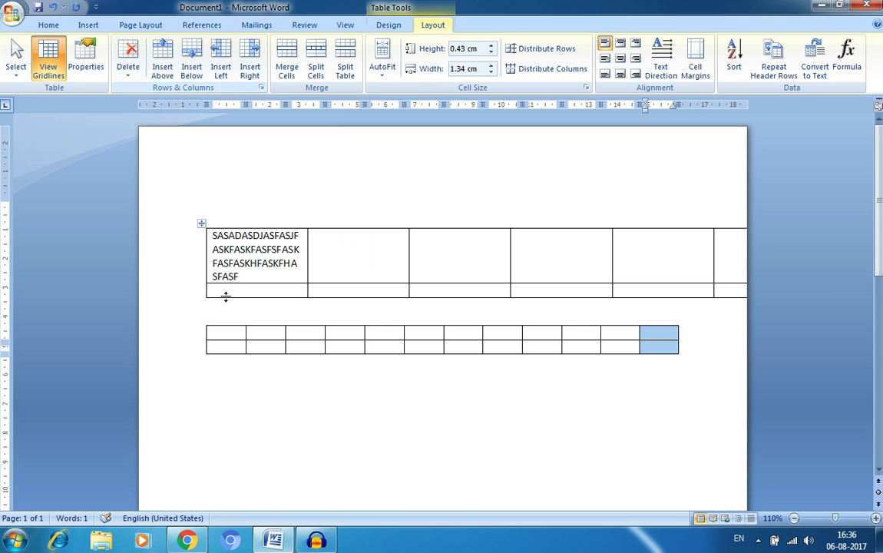
Enable the preferred width in percent for all columns of the window-fitted table and raise it above 8.3%.
{"action": "left_click", "coordinate": [201, 320]}
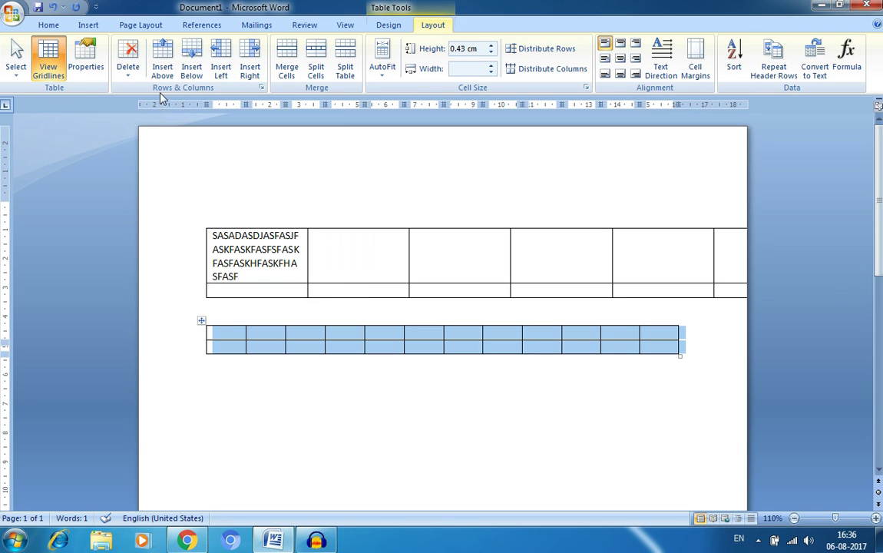
{"action": "left_click", "coordinate": [85, 60]}
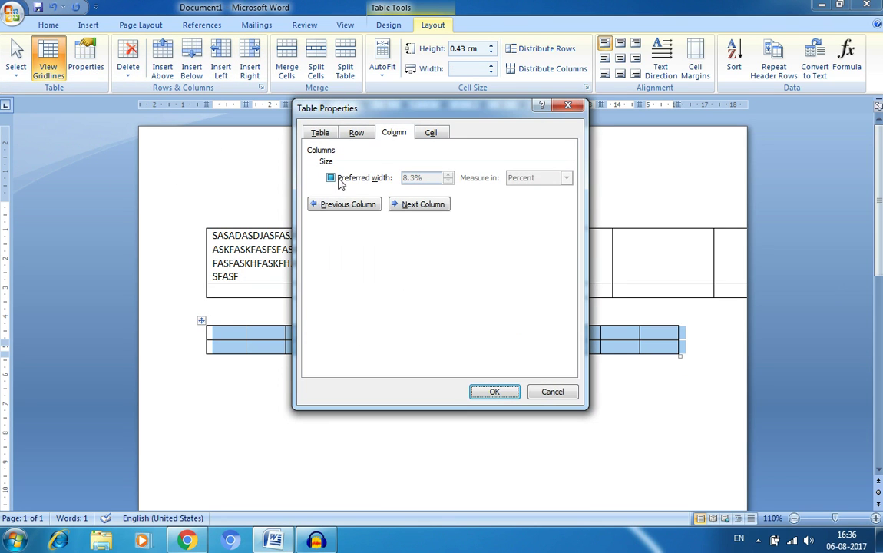
{"action": "left_click", "coordinate": [331, 178]}
{"action": "left_click", "coordinate": [497, 391]}
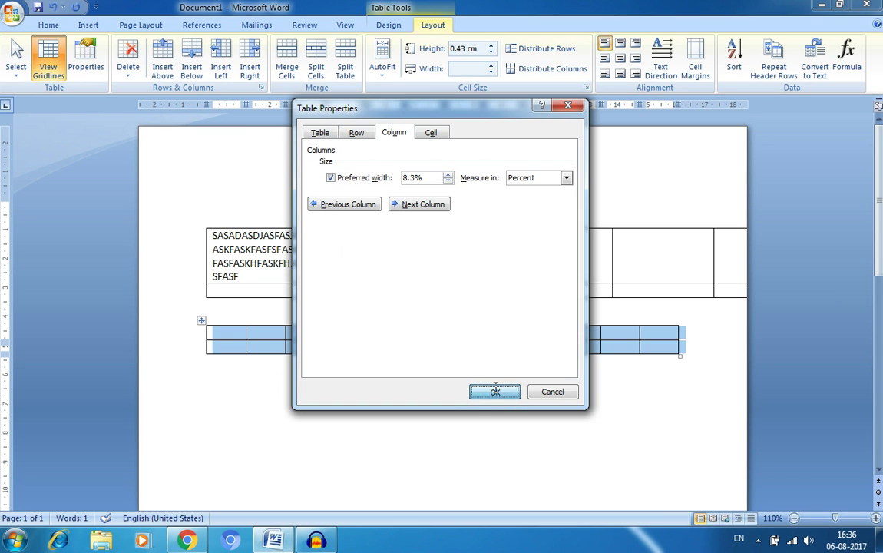
{"action": "left_click", "coordinate": [85, 60]}
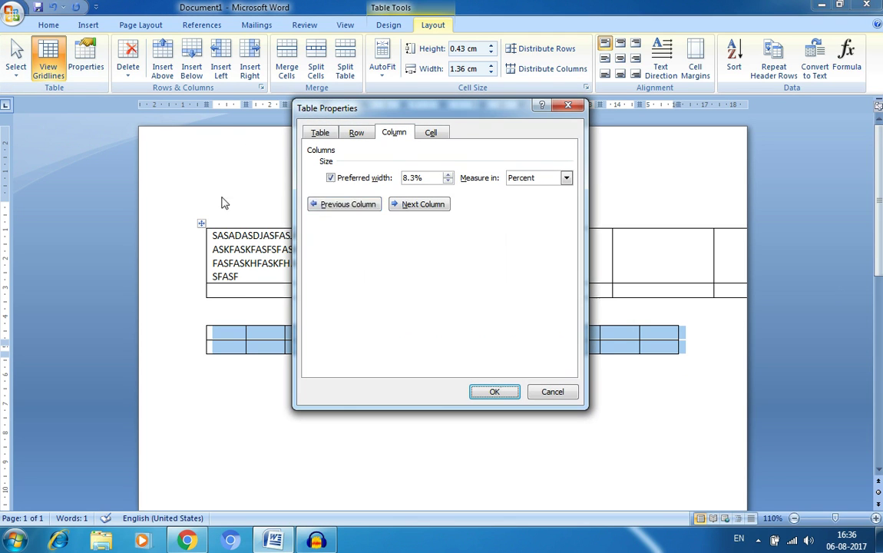
{"action": "left_click", "coordinate": [448, 175]}
{"action": "left_click", "coordinate": [483, 390]}
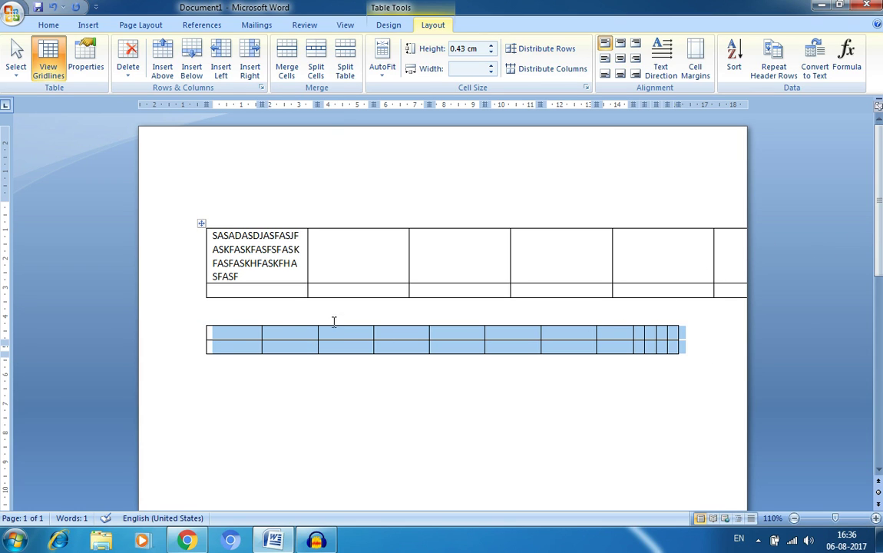
Fill the first cell of the window-fitted table with a long unbroken sample text starting "ASADASDASDASASD".
{"action": "left_click", "coordinate": [244, 332]}
{"action": "type", "text": "ASA"}
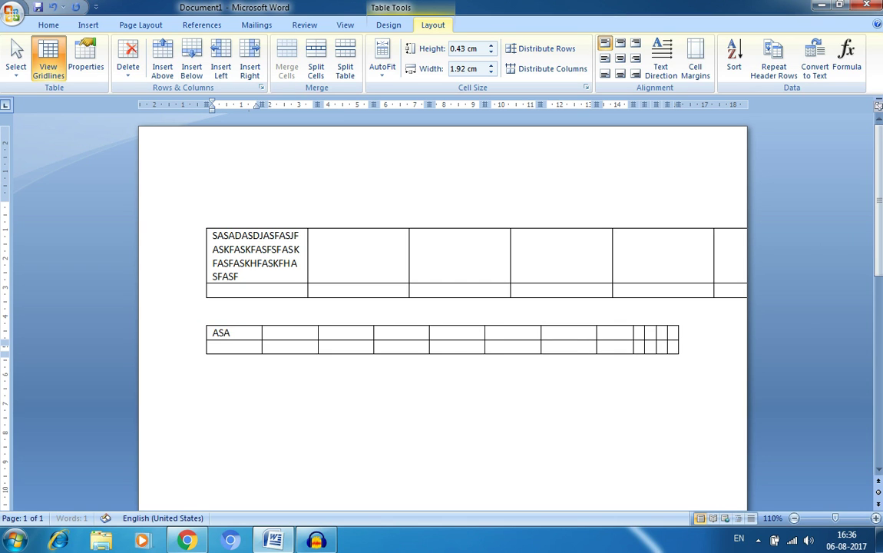
{"action": "type", "text": "DASDASDASASD"}
{"action": "type", "text": "DASDASDASDASDASDASDASDASDASDASDASDASDASD"}
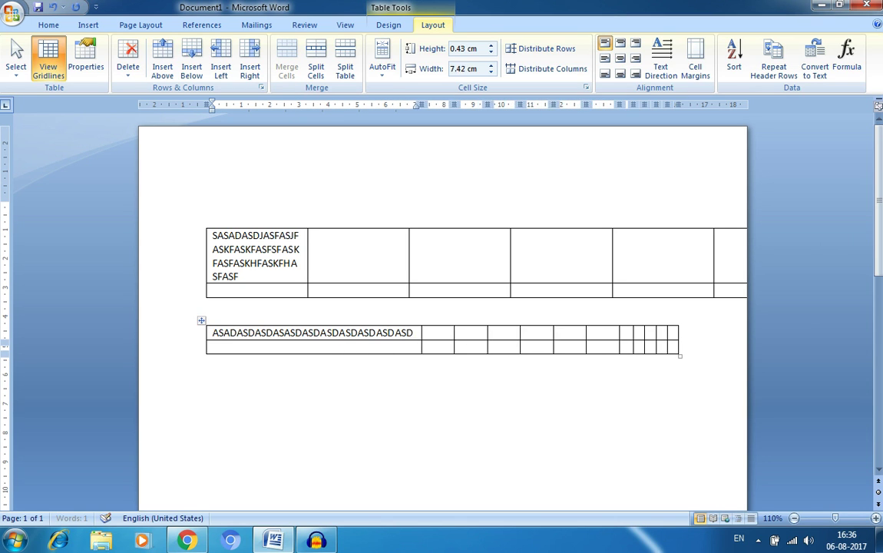
Insert a third table with 5 columns and 2 rows, set to AutoFit to contents, below the second table.
{"action": "left_click", "coordinate": [250, 378]}
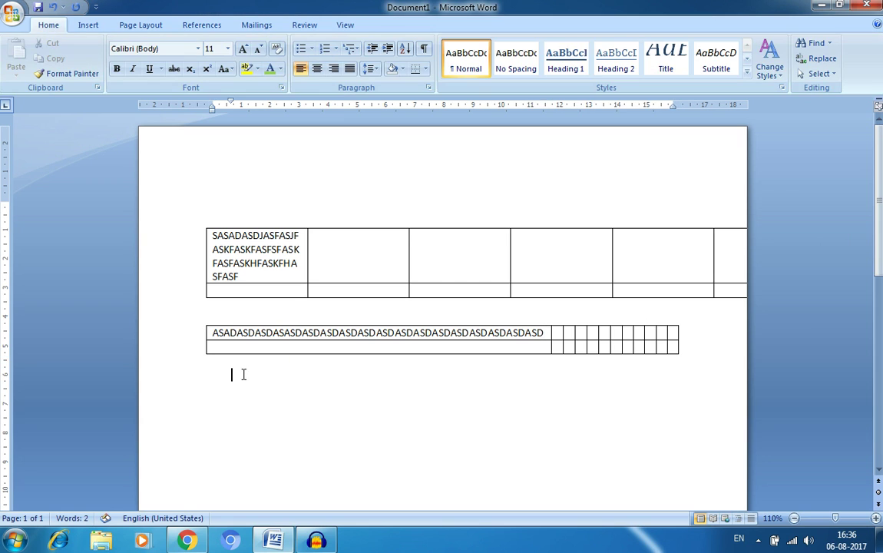
{"action": "left_click", "coordinate": [77, 27]}
{"action": "left_click", "coordinate": [108, 65]}
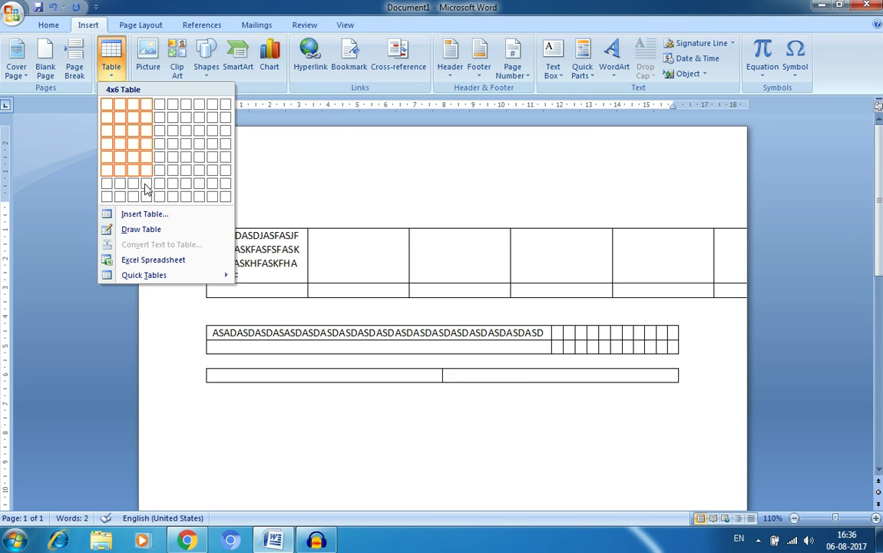
{"action": "left_click", "coordinate": [151, 215]}
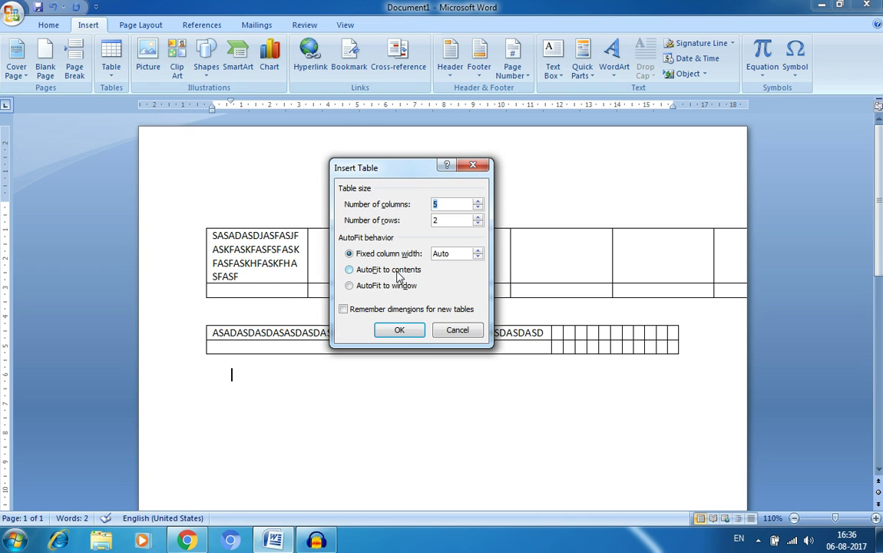
{"action": "left_click", "coordinate": [397, 272]}
{"action": "left_click", "coordinate": [401, 330]}
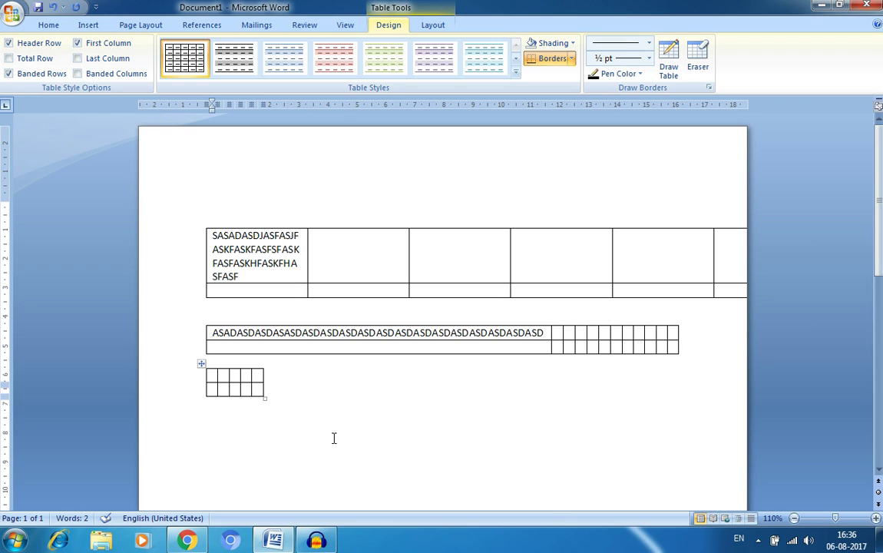
Fill the third table's first three top-row cells with a first name, a longer name, and the full name followed by "COMPUTER SCHOOL".
{"action": "type", "text": "SANJEEV"}
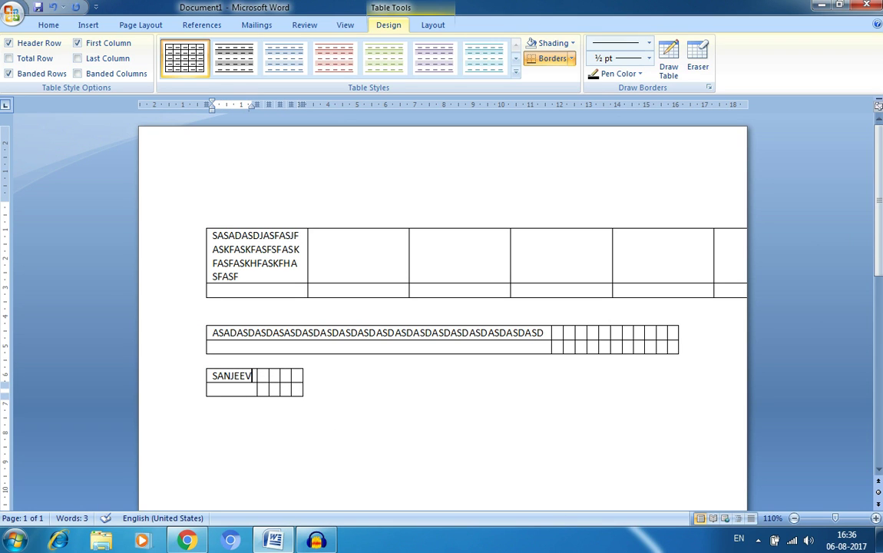
{"action": "key", "text": "Tab"}
{"action": "type", "text": "SA"}
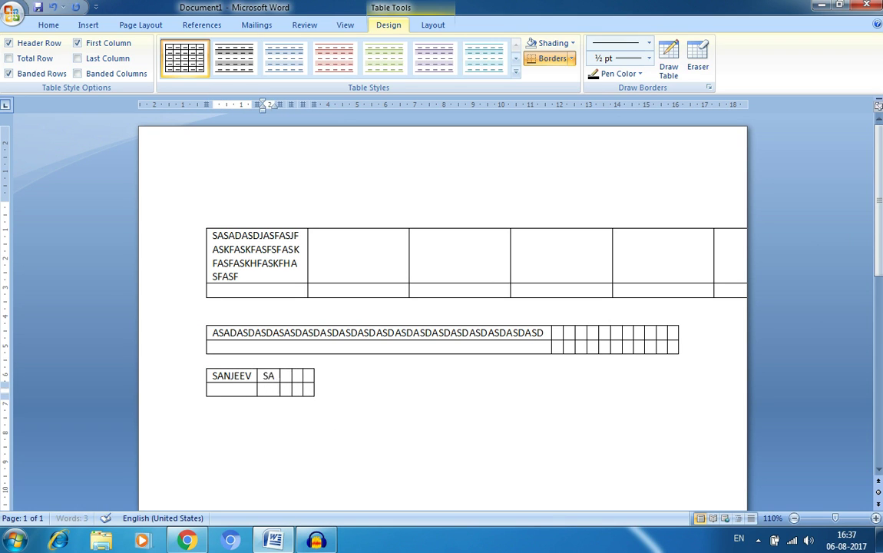
{"action": "type", "text": "NJEEV KUMAR"}
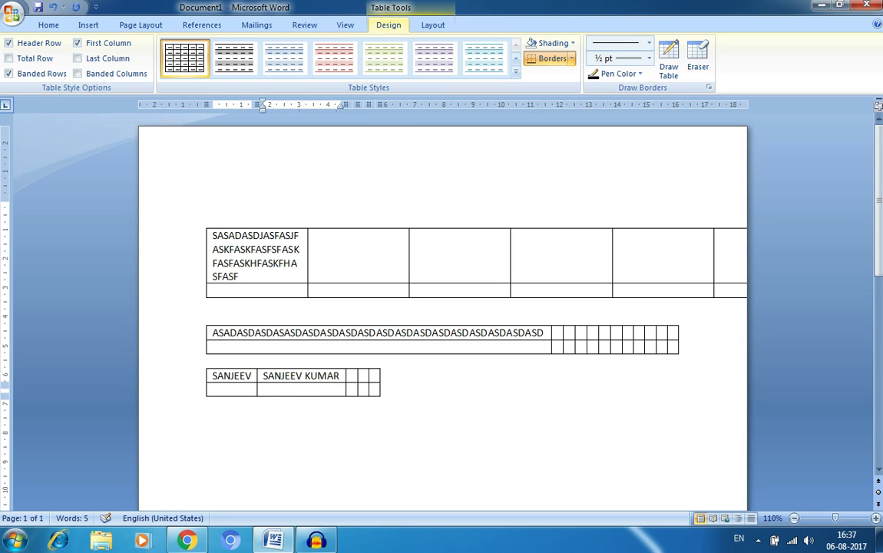
{"action": "key", "text": "Tab"}
{"action": "type", "text": "SANJEEV K"}
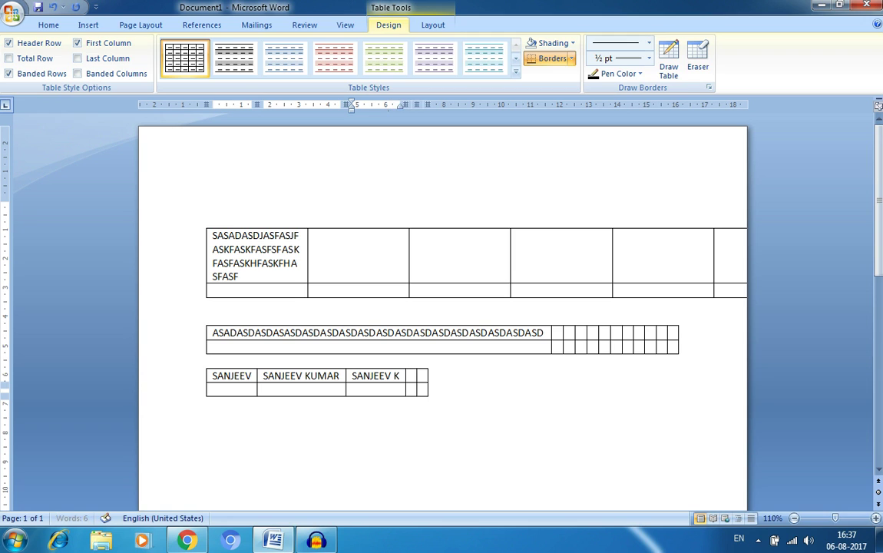
{"action": "type", "text": "UMAR GOU"}
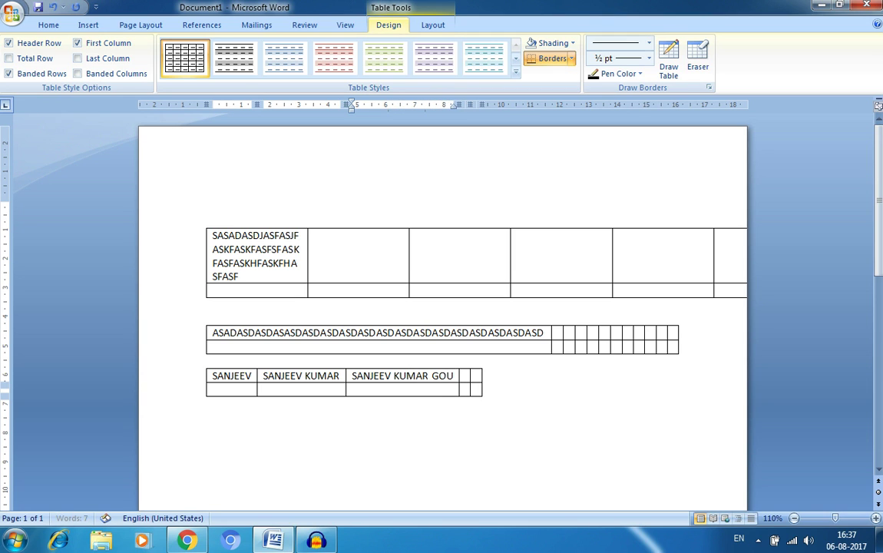
{"action": "type", "text": "D COM"}
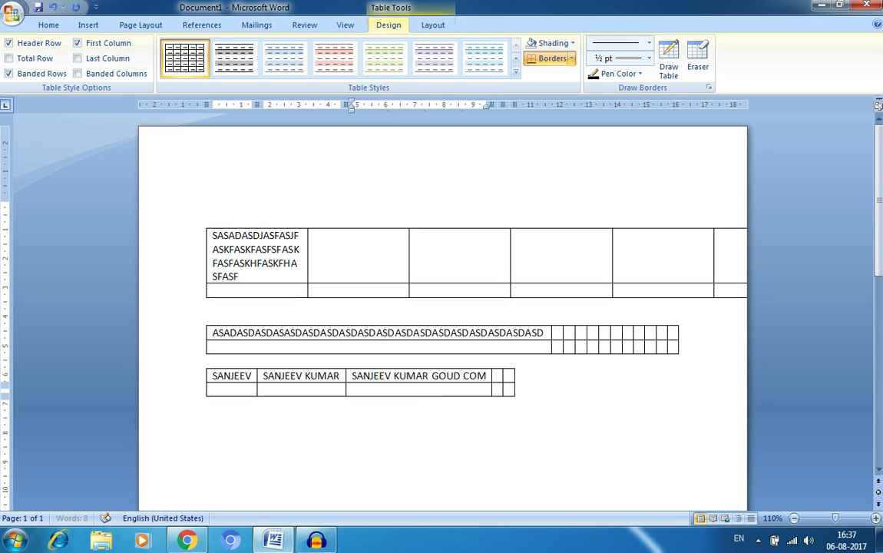
{"action": "type", "text": "PUTER SCHOOL"}
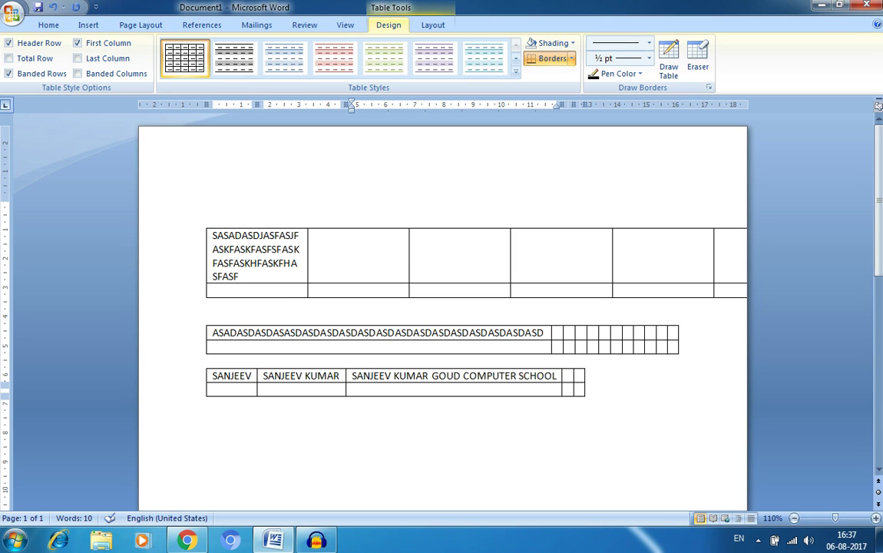
Fill the second top-row cell of the first table with the sample text "JASDASJDASJDASJDASJDASHJKASHKASHKASH FHDSKF".
{"action": "left_click", "coordinate": [316, 258]}
{"action": "type", "text": "JASD"}
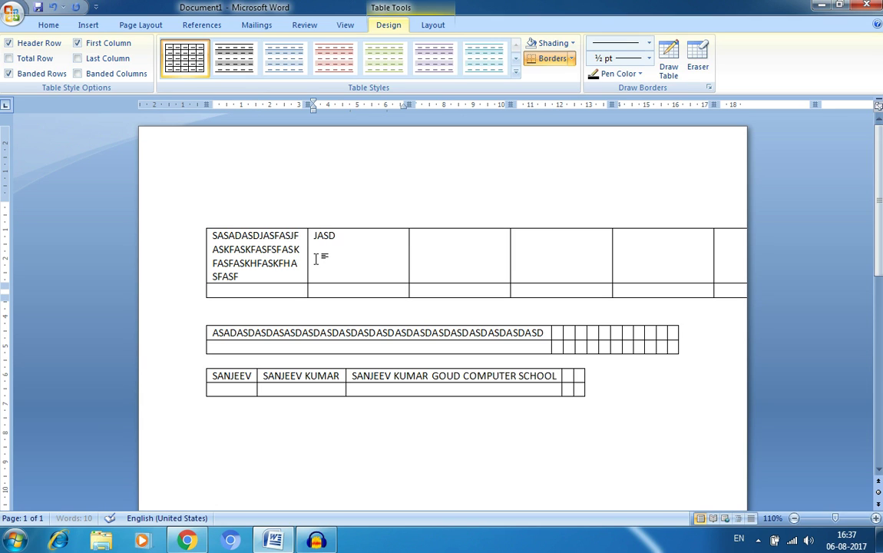
{"action": "type", "text": "ASJDASJDASJDASJDASHJKASHKASHKASH FHDSKF"}
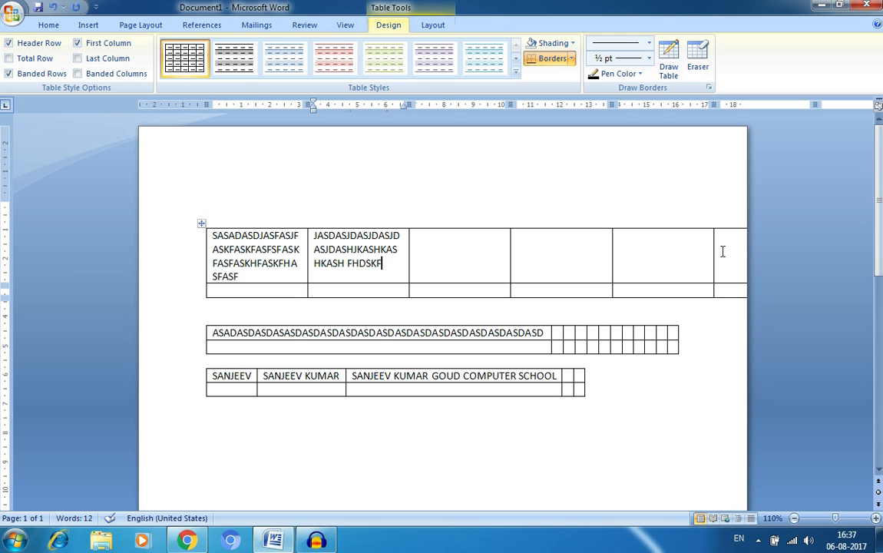
{"action": "left_click", "coordinate": [418, 334]}
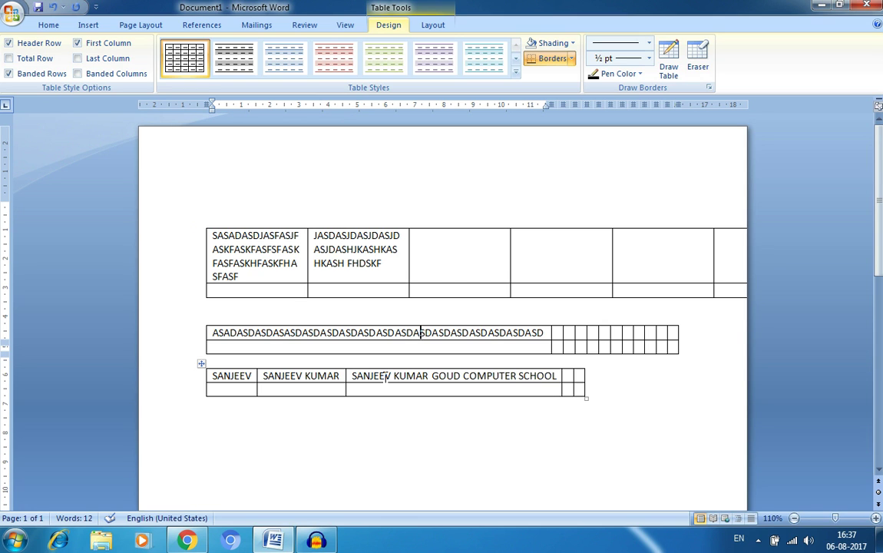
{"action": "left_click", "coordinate": [90, 25]}
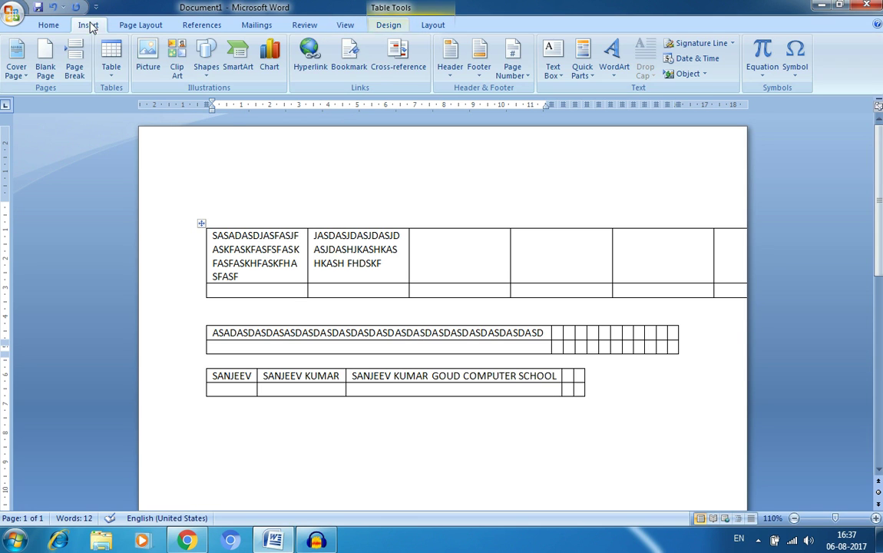
{"action": "left_click", "coordinate": [111, 61]}
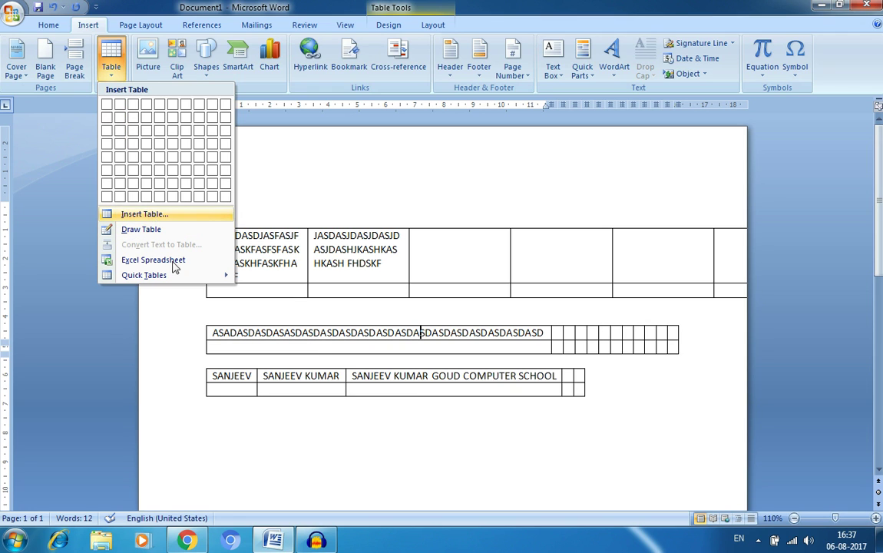
{"action": "left_click", "coordinate": [519, 391]}
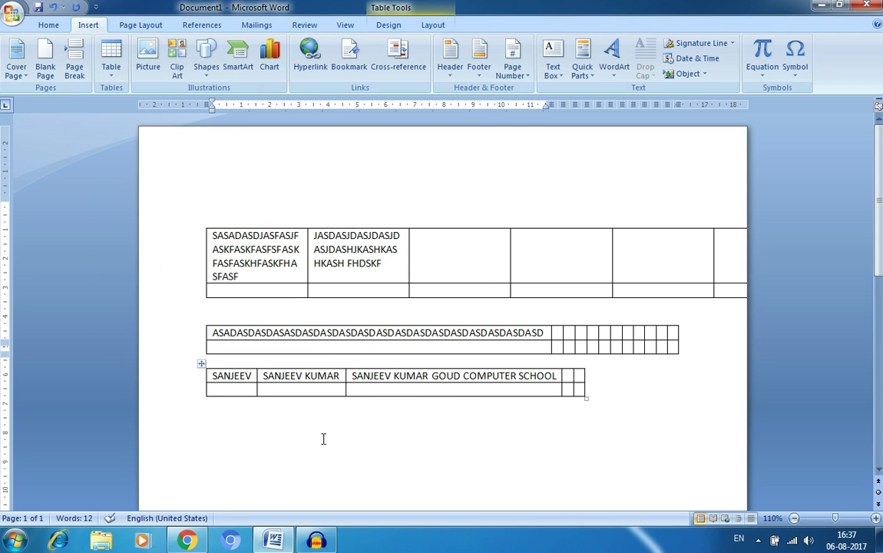